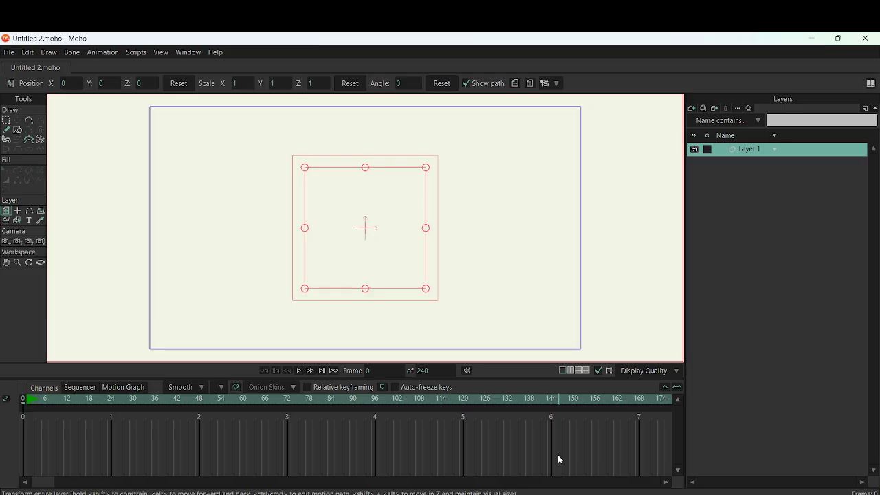
Step: Set the default fill colour for new shapes to purple and draw a wide ellipse left of the canvas centre
click(186, 53)
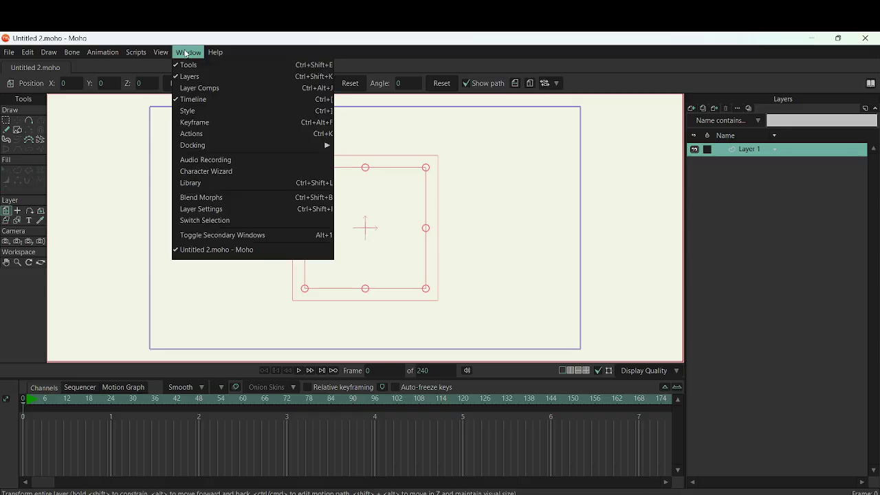
click(181, 112)
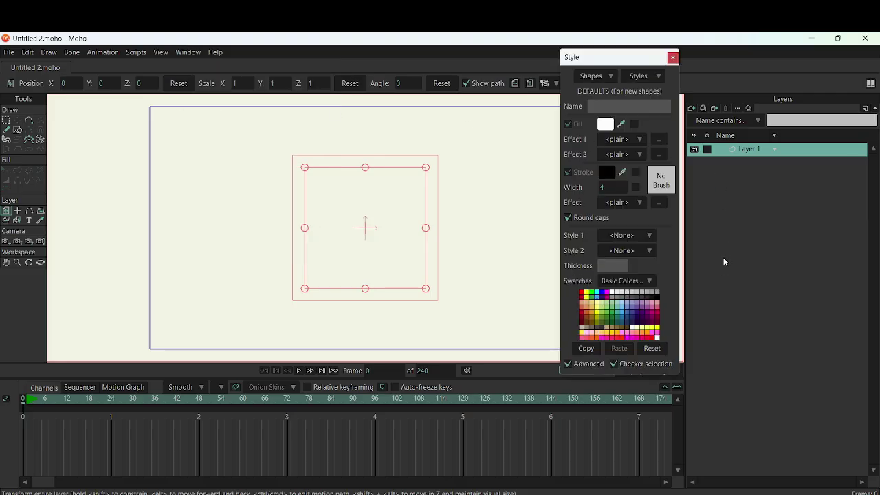
click(642, 311)
click(673, 58)
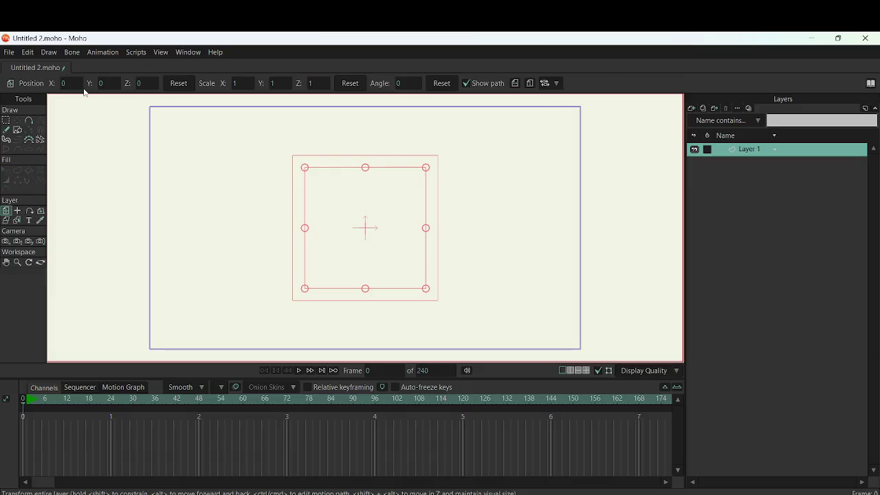
click(17, 129)
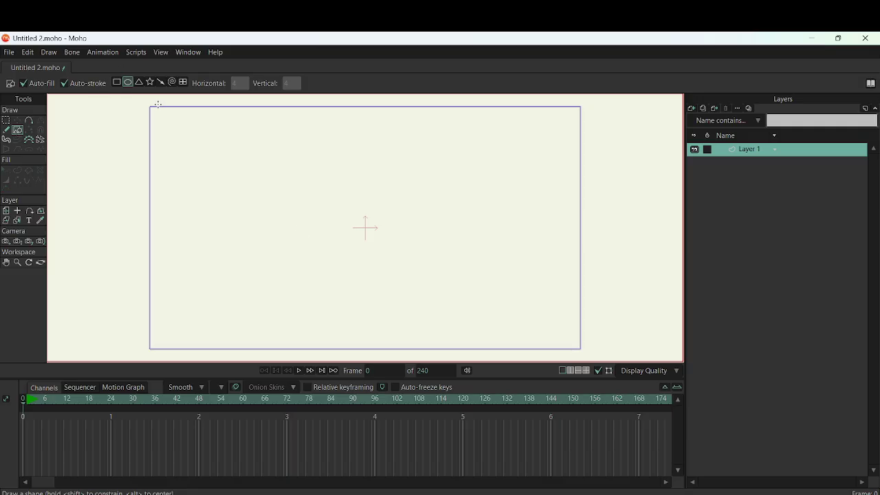
mouse_move(223, 198)
mouse_down()
mouse_move(365, 224)
mouse_move(386, 273)
mouse_up()
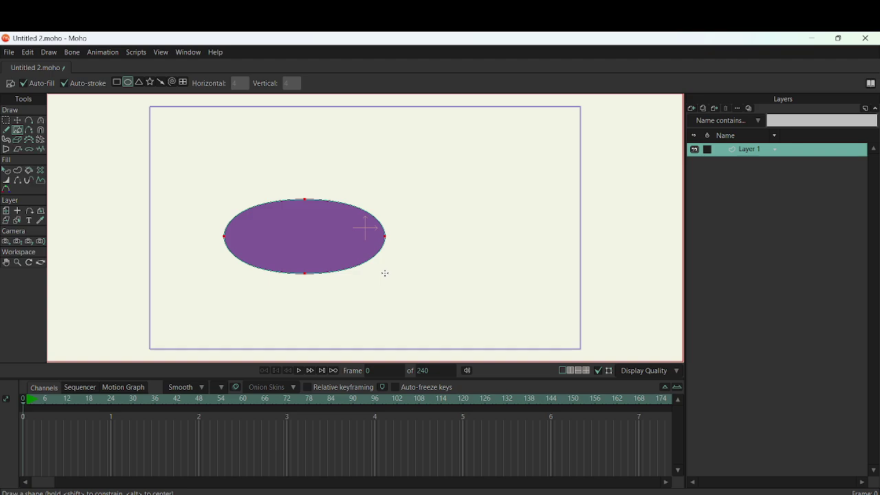
Step: Add a Bone layer and nest Layer 1 with the ellipse inside it
click(691, 109)
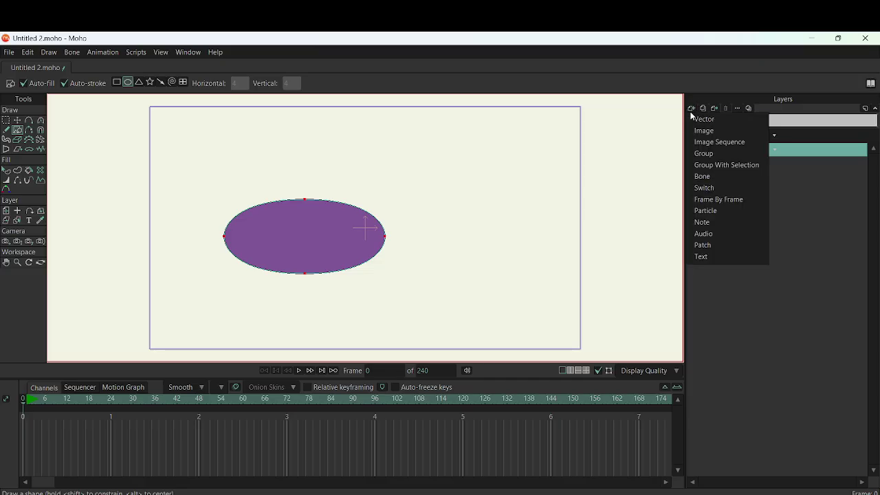
click(705, 178)
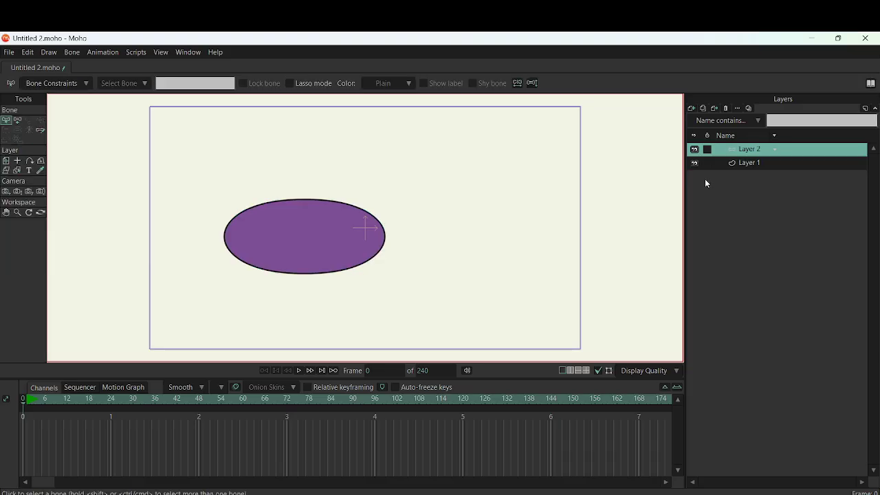
click(723, 165)
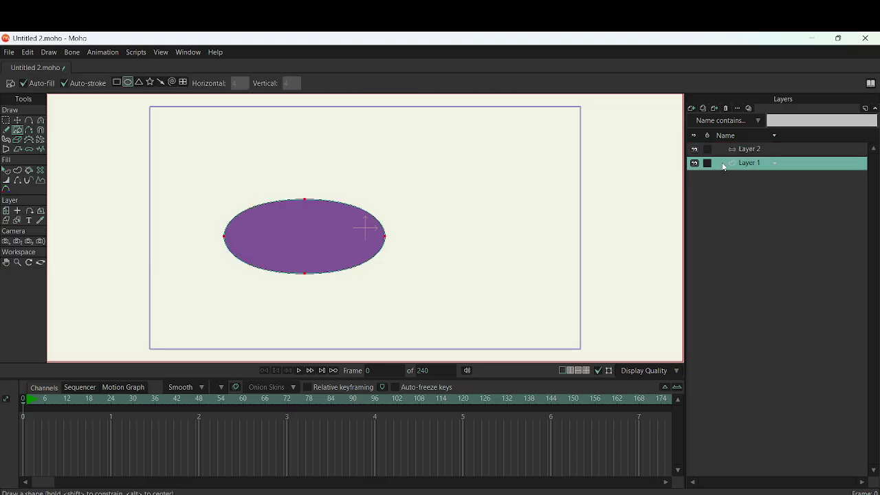
drag(727, 154, 728, 153)
Step: Add a vertical bone on Layer 2 to the right of the ellipse, base at the lower end, and select it
click(730, 149)
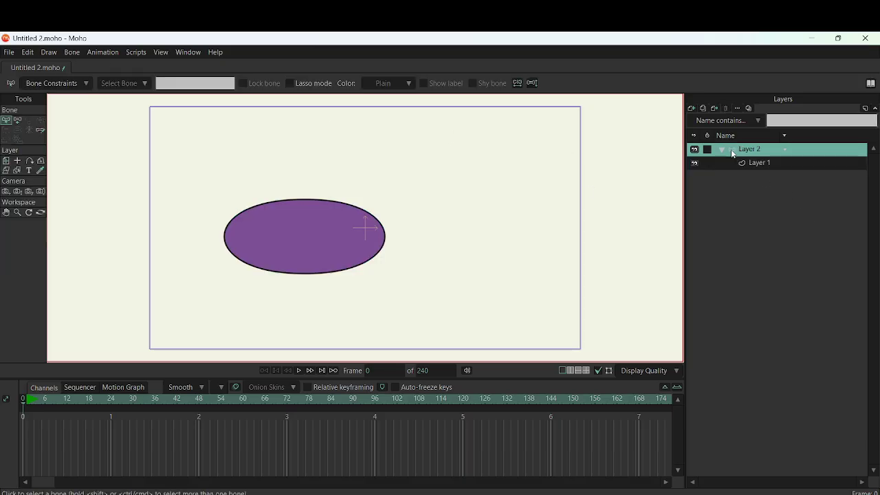
click(17, 120)
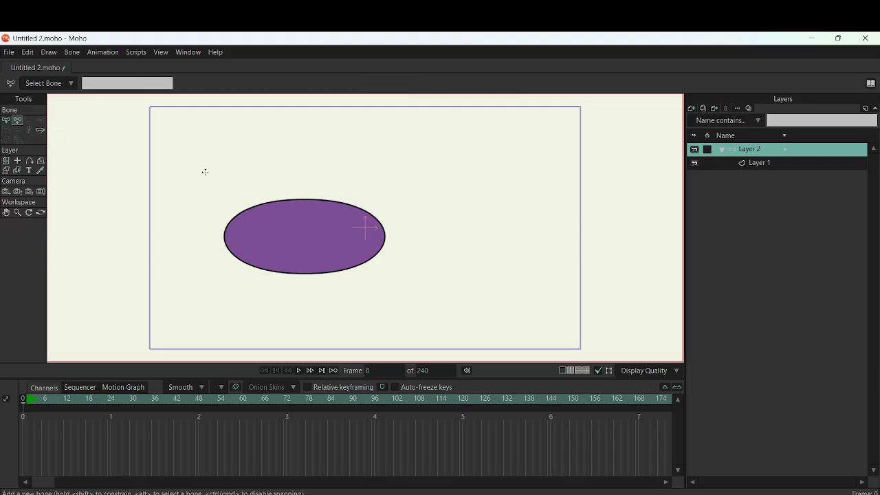
drag(484, 266, 484, 177)
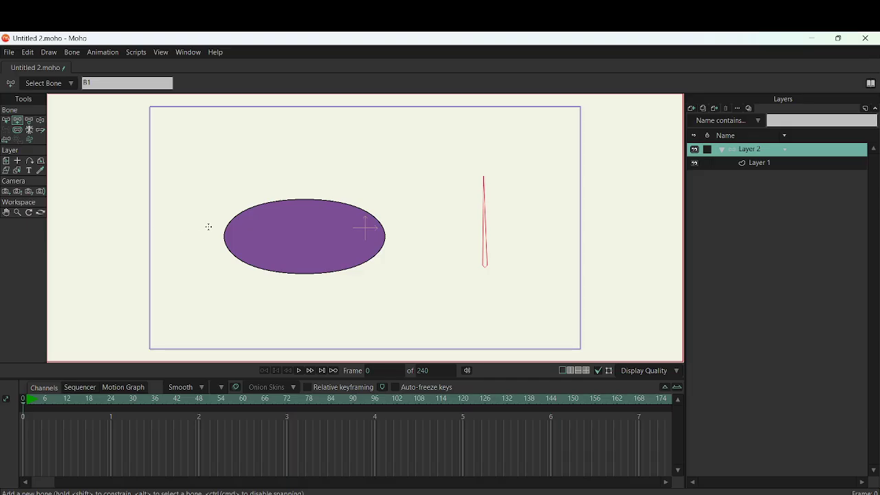
click(4, 121)
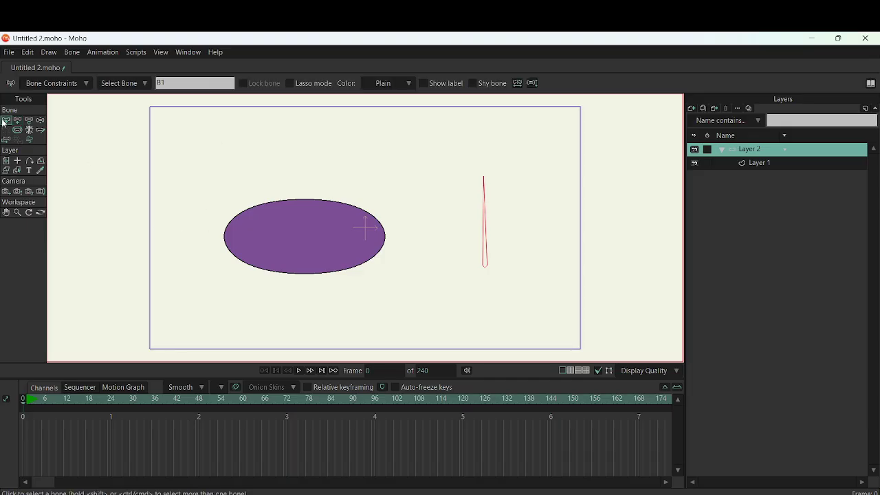
click(255, 157)
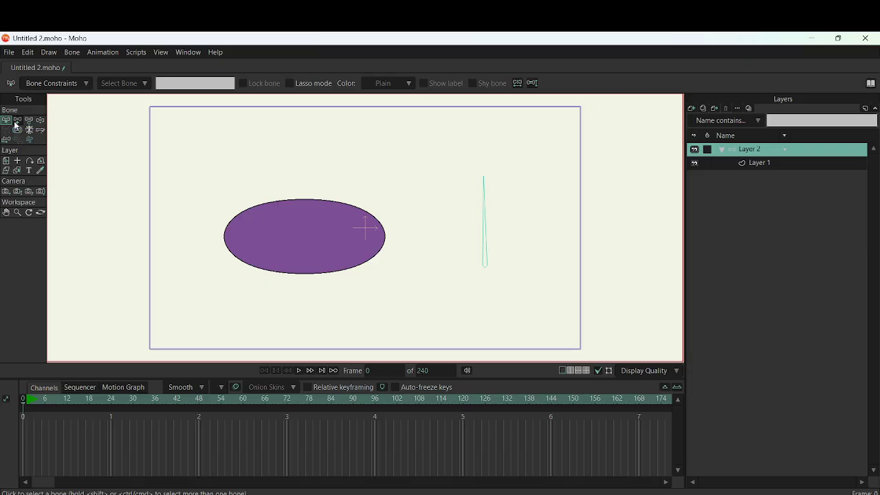
click(485, 216)
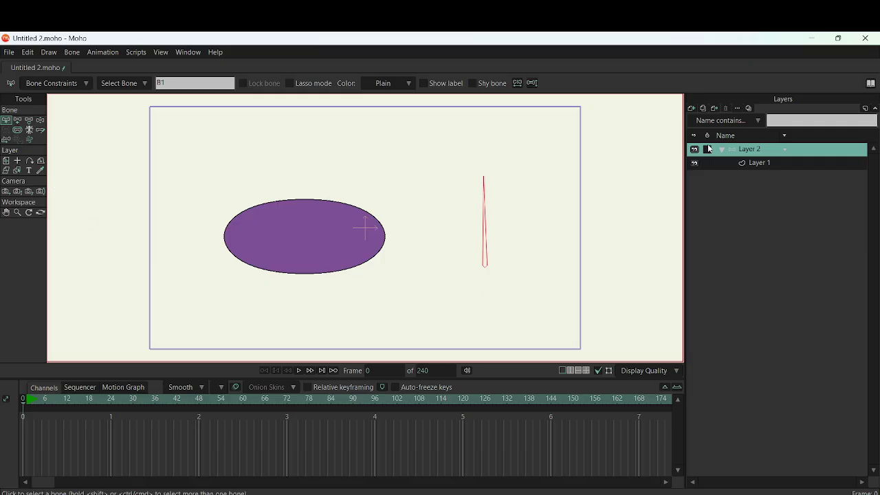
Step: Make a smart bone dial named "blob moves" from the selected bone, -90 to 90 degrees over 100 frames, without separate positive and negative actions
click(754, 163)
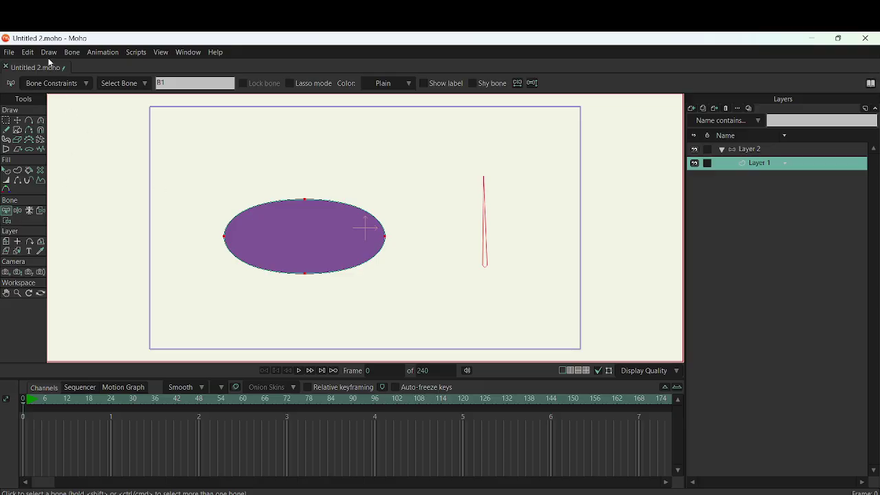
click(750, 153)
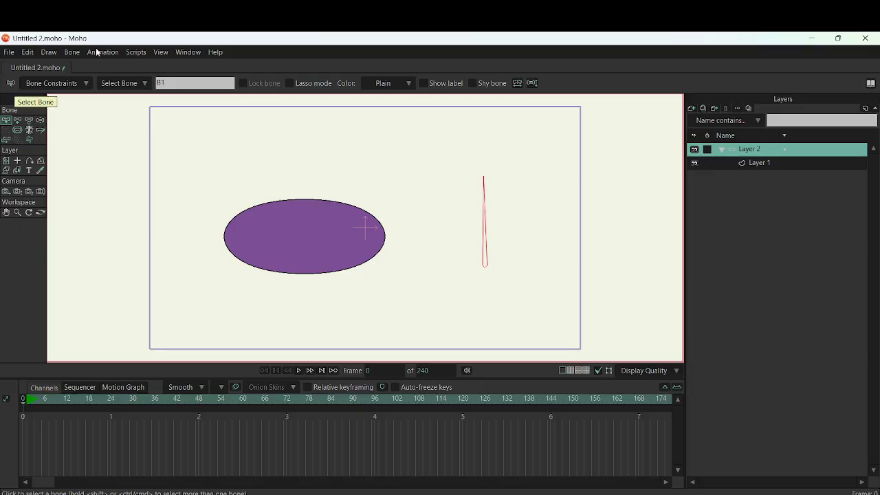
click(72, 52)
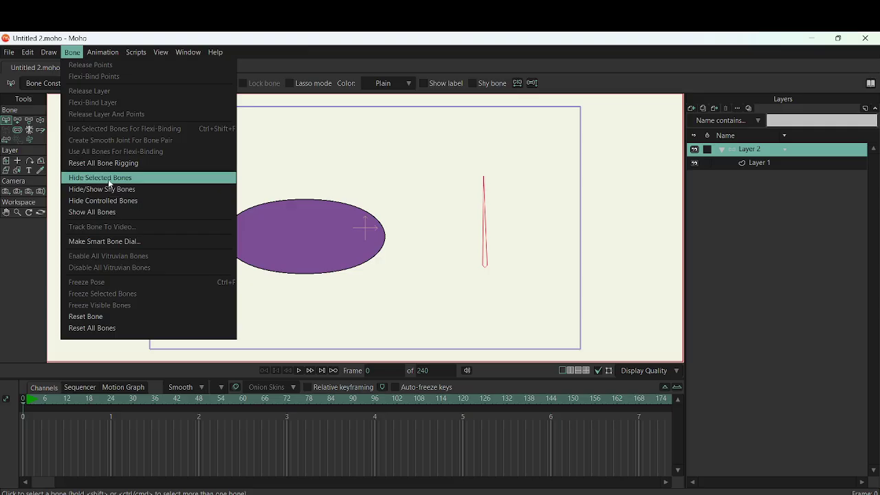
click(133, 240)
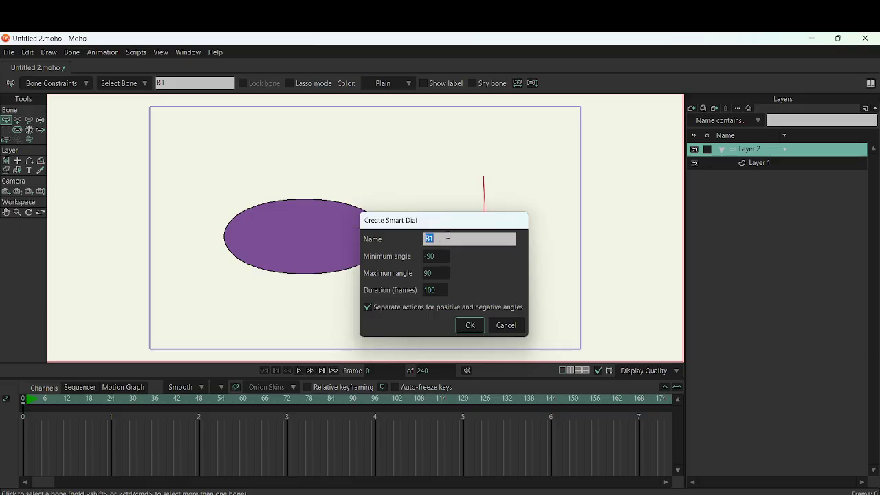
text(blob moves)
click(367, 308)
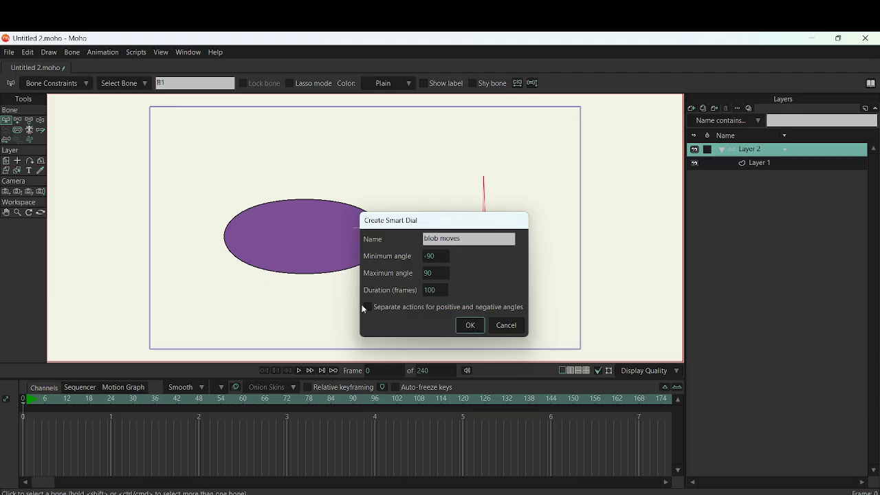
click(471, 326)
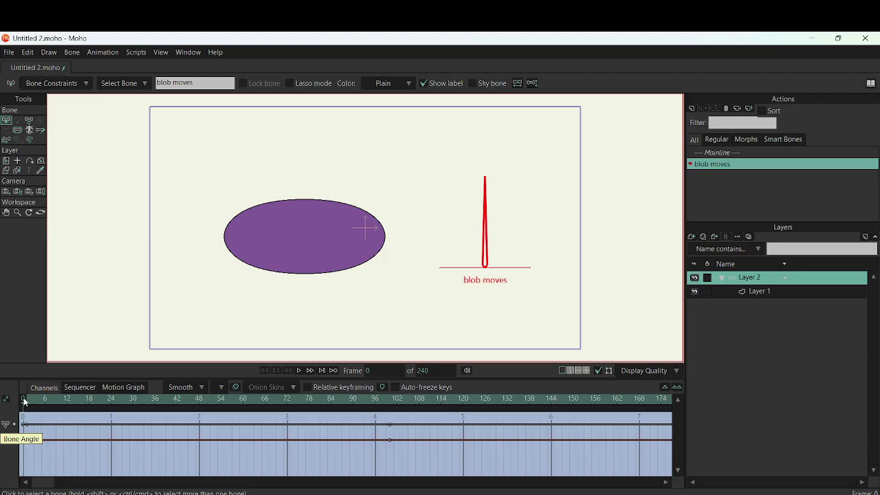
Step: Scrub the "blob moves" action to about frame 102 and back to examine the dial's rotation, ending on frame 1
drag(21, 406, 402, 447)
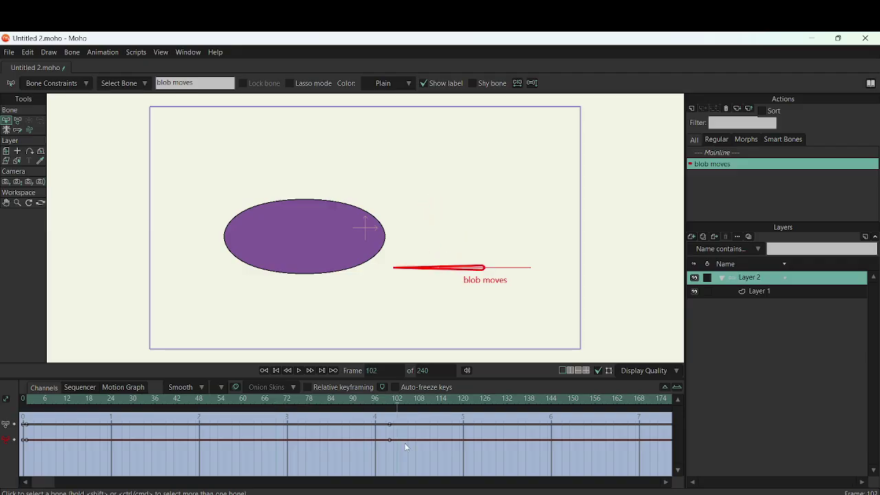
drag(457, 445, 16, 456)
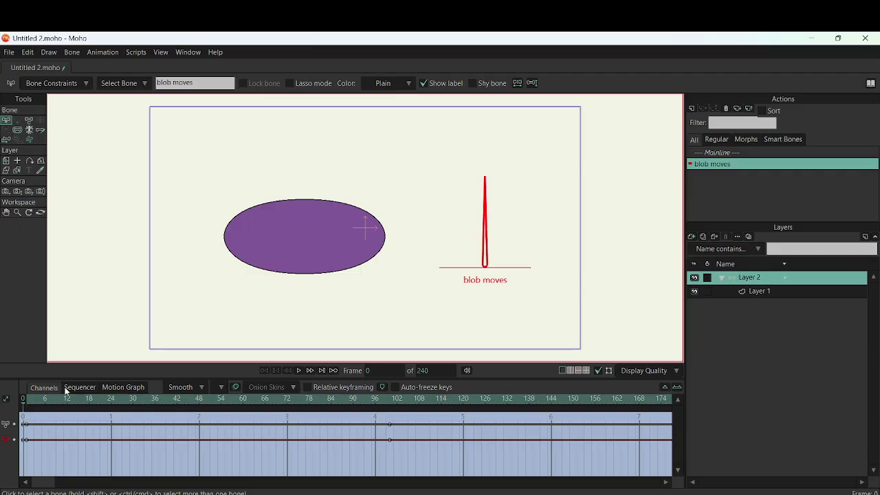
key(ctrl+Right)
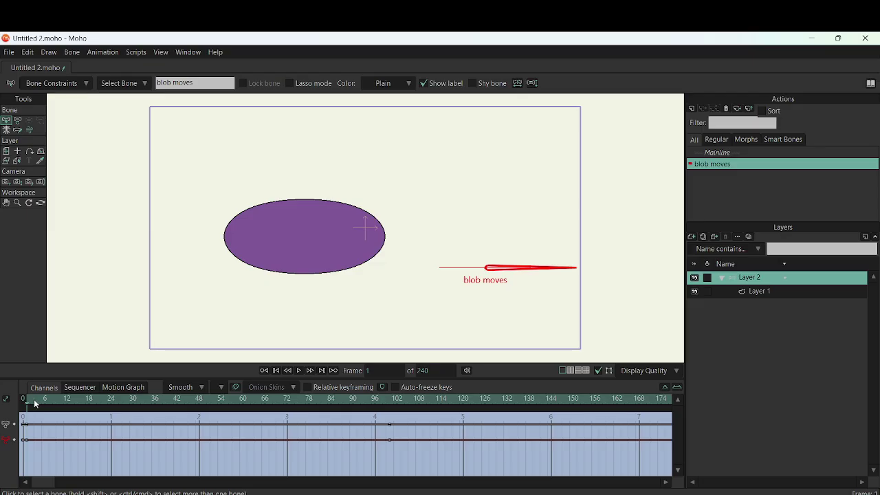
Step: At frame 23 of the action, move the top point of Layer 1's ellipse up to about X -0.36, Y 0.58
drag(25, 405, 108, 408)
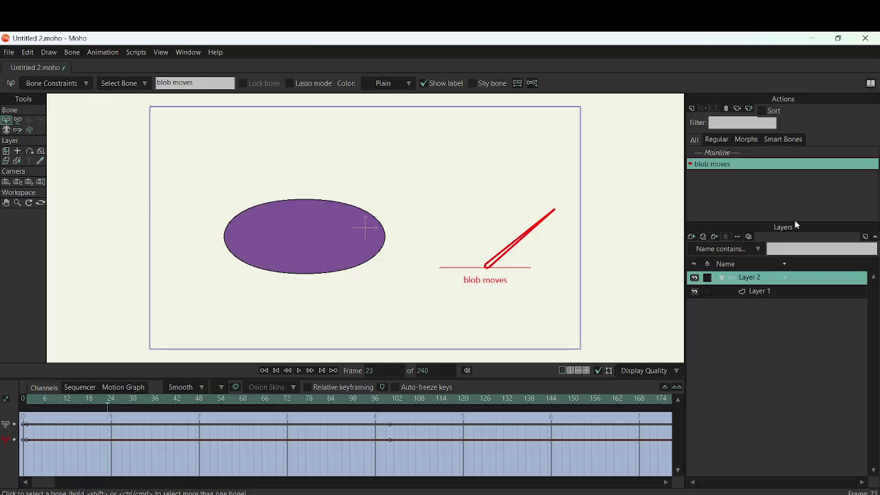
click(762, 294)
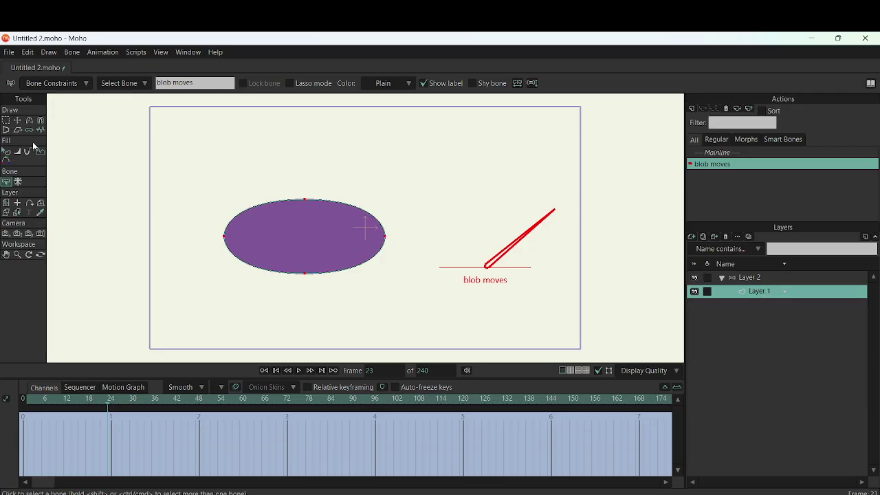
click(18, 121)
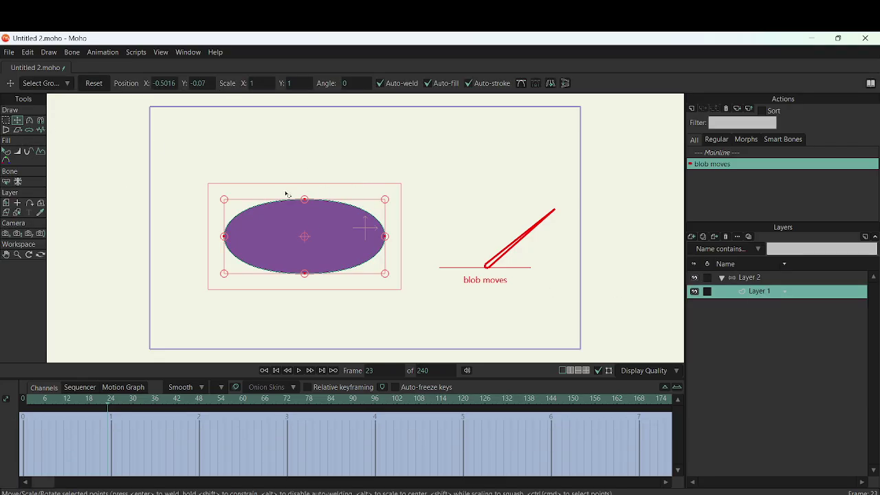
click(306, 202)
click(306, 201)
drag(306, 201, 325, 160)
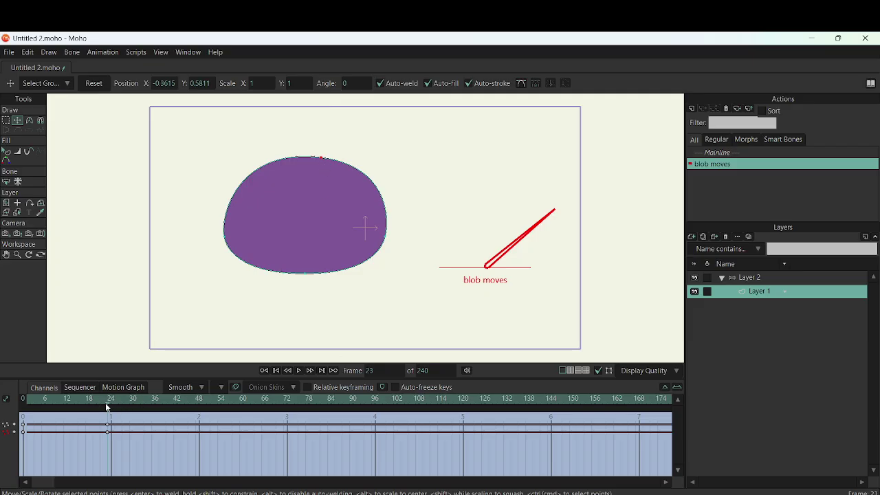
Step: At frame 46, lower the blob's top point to about X -0.46, Y 0.13 and its bottom point to about X -0.31, Y -0.68
drag(106, 406, 193, 407)
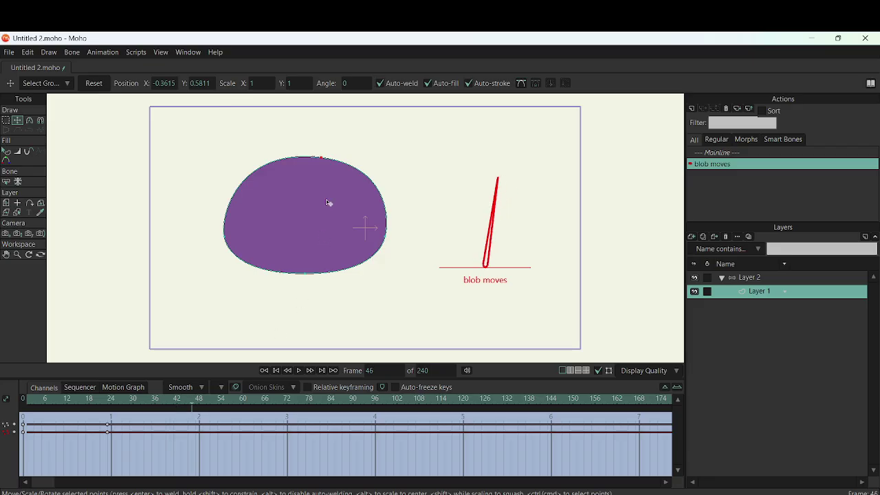
drag(322, 161, 312, 216)
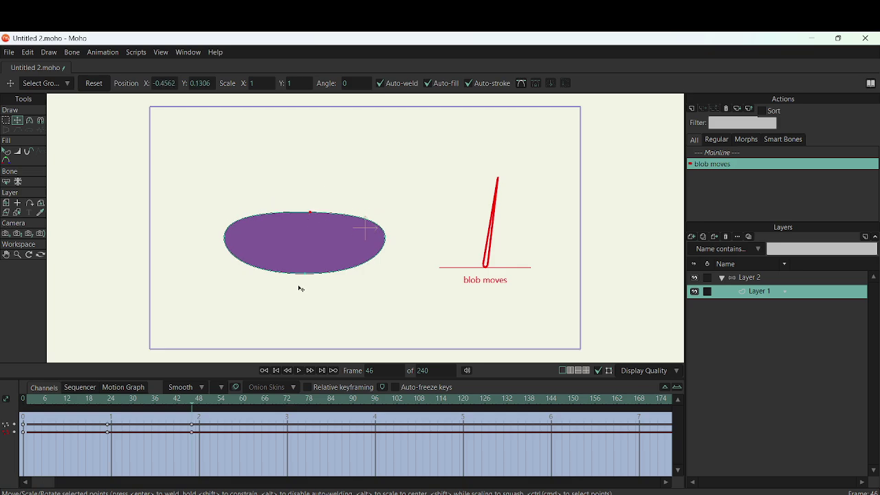
drag(304, 276, 328, 313)
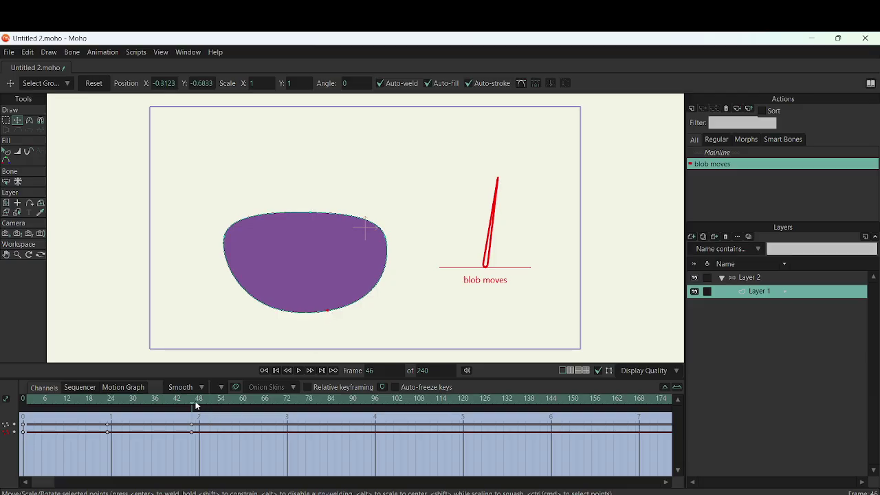
Step: Move the blob's leftmost point to about X -1.43, Y 0.65 at frame 74 and X 0.16, Y -0.25 at frame 100, returning to frame 0
drag(190, 406, 294, 395)
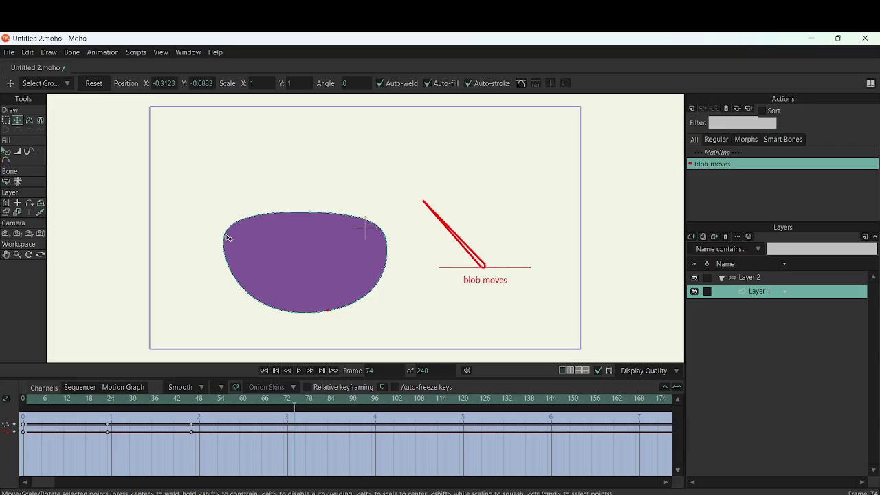
drag(226, 239, 192, 148)
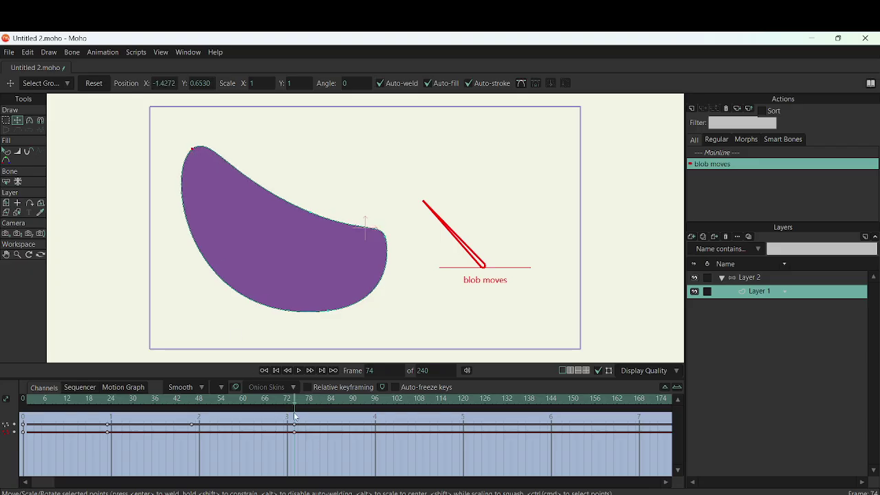
drag(294, 404, 392, 425)
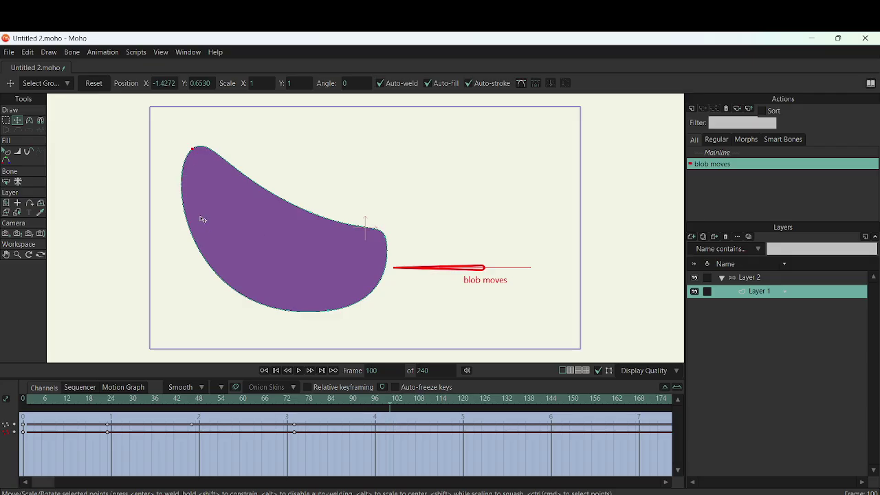
drag(196, 150, 385, 258)
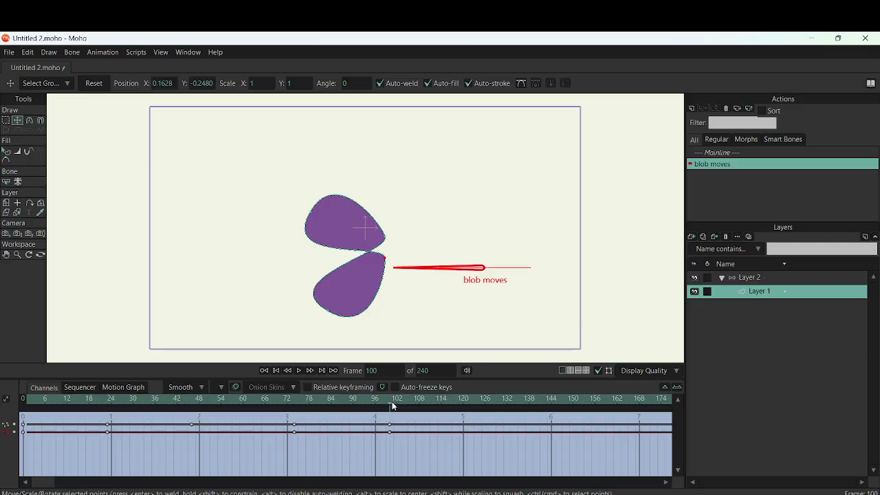
drag(389, 407, 21, 412)
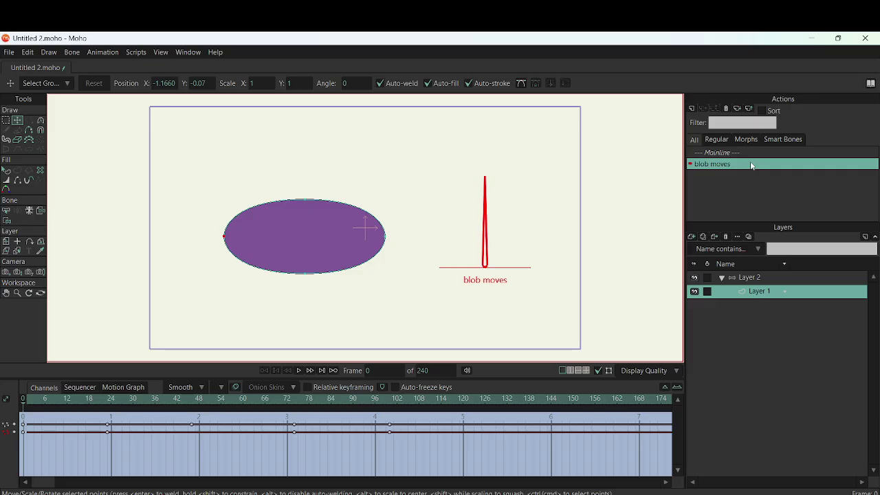
Step: Make bone Layer 2 the active layer and switch from the "blob moves" action back to the Mainline
click(180, 54)
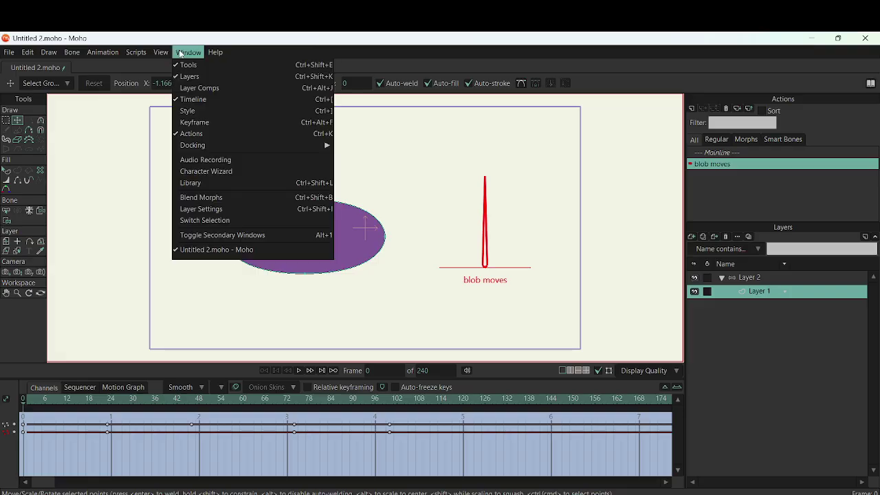
click(180, 134)
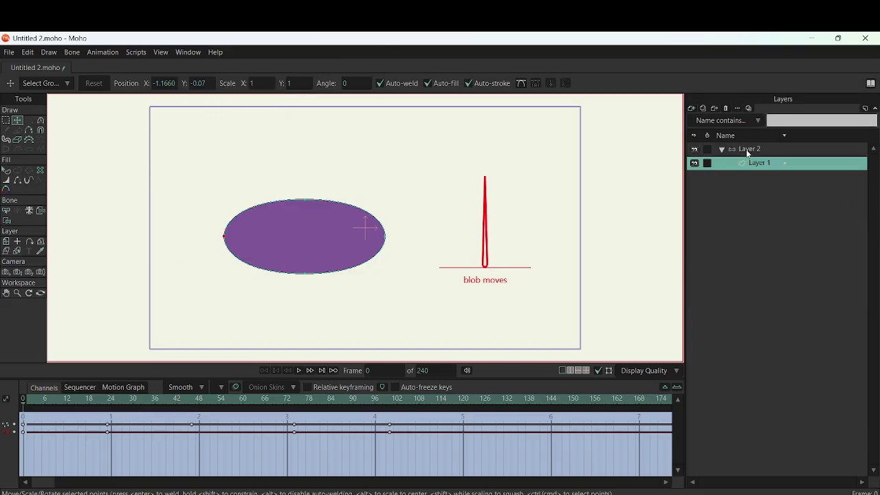
click(746, 149)
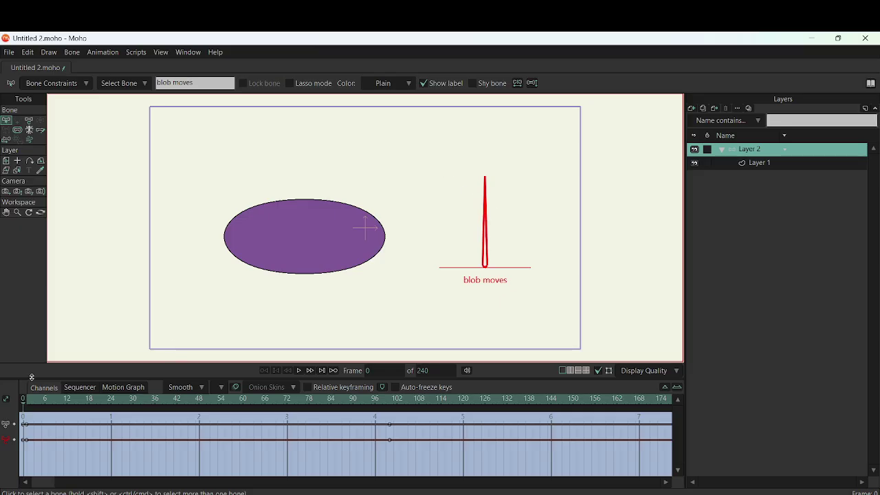
click(187, 53)
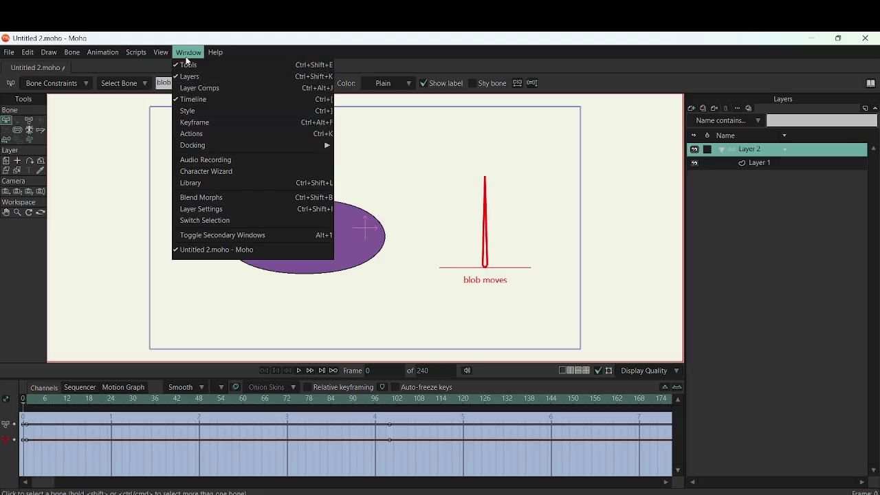
click(186, 134)
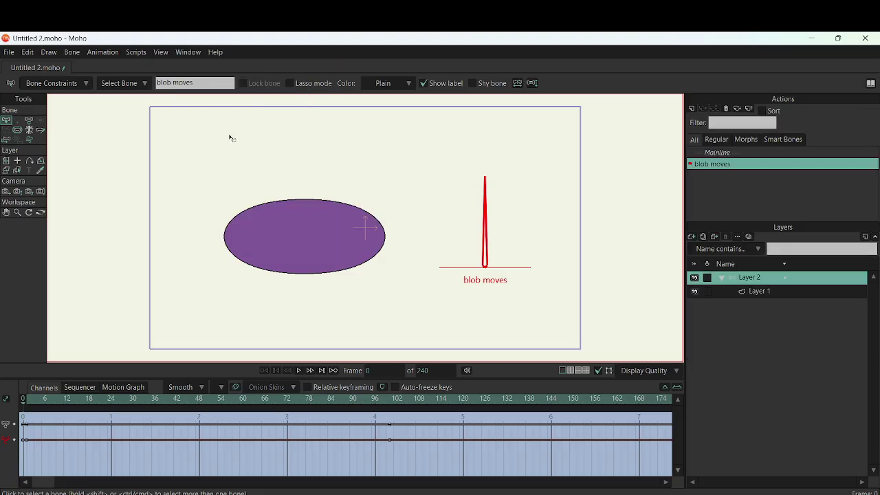
click(722, 153)
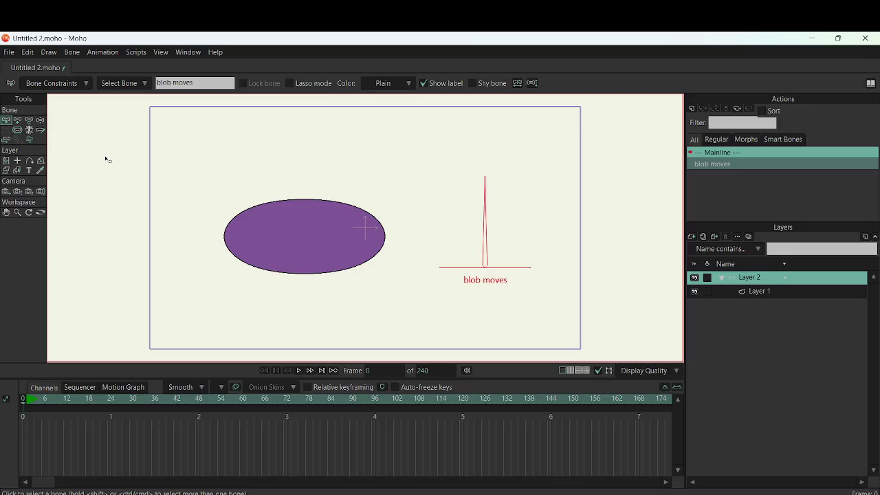
Step: Test the "blob moves" dial with the Manipulate Bones tool by swinging it clockwise and back to upright, then reset to frame 0
click(39, 121)
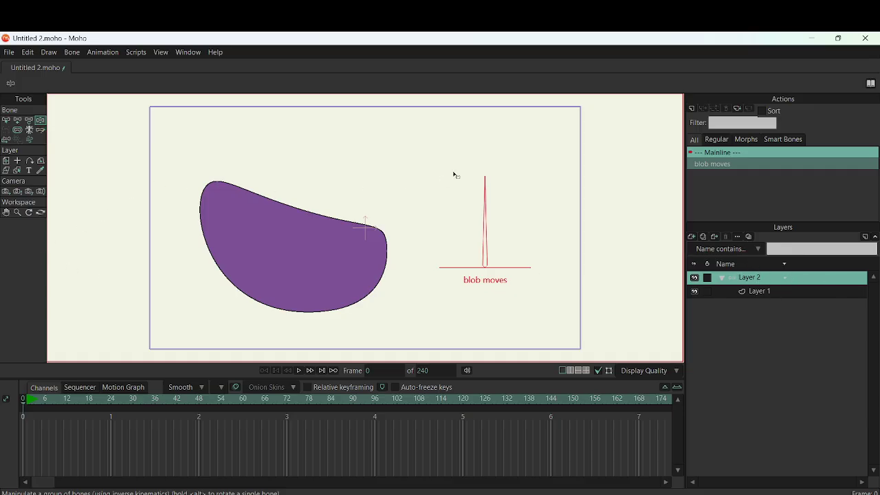
drag(485, 186, 585, 287)
drag(578, 319, 471, 179)
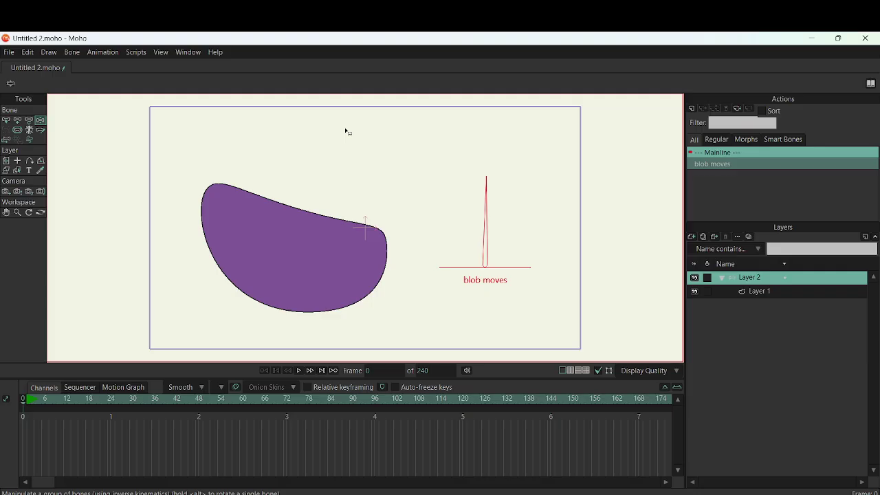
click(22, 403)
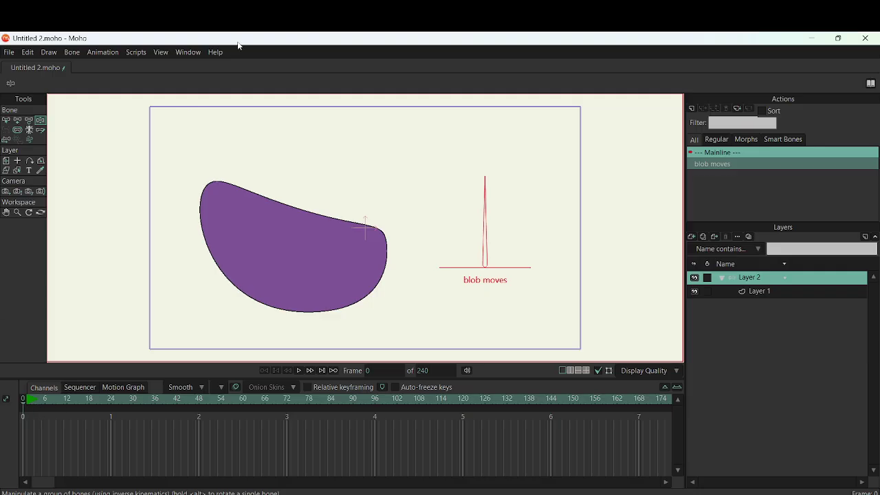
Step: Save the project as blobmovesproject001 in the animationstuff001 folder
click(8, 54)
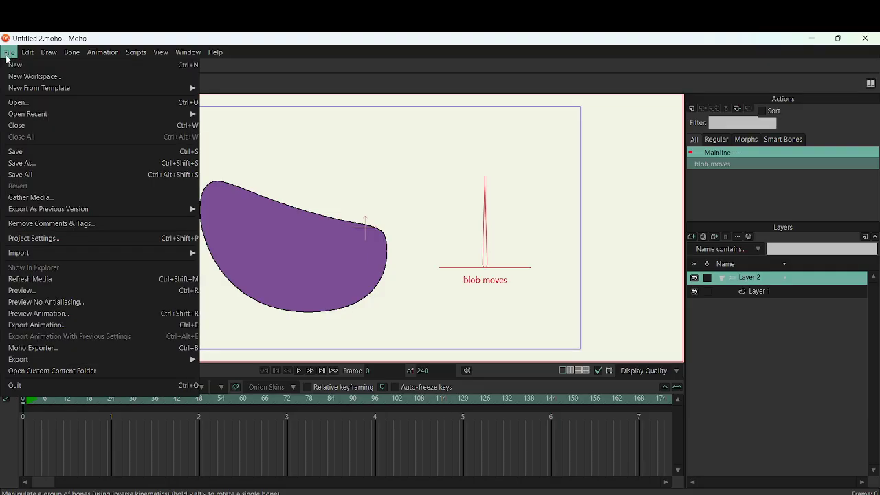
click(32, 165)
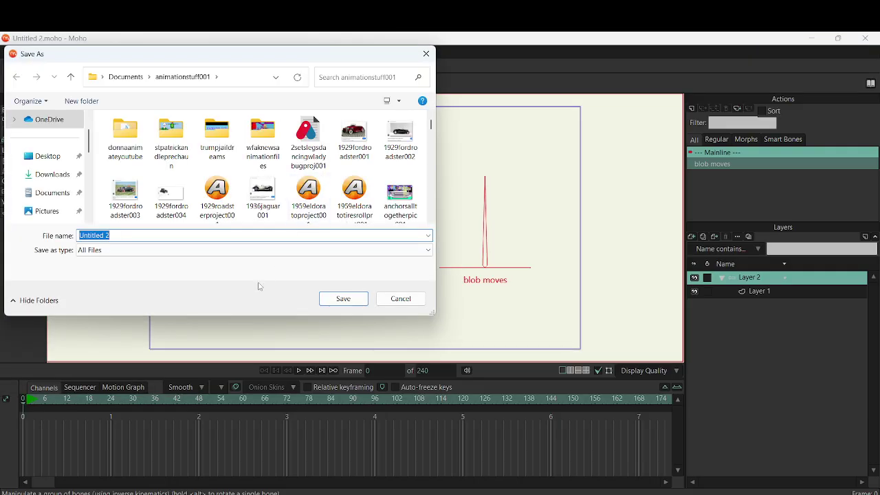
text(blobmovesproject001)
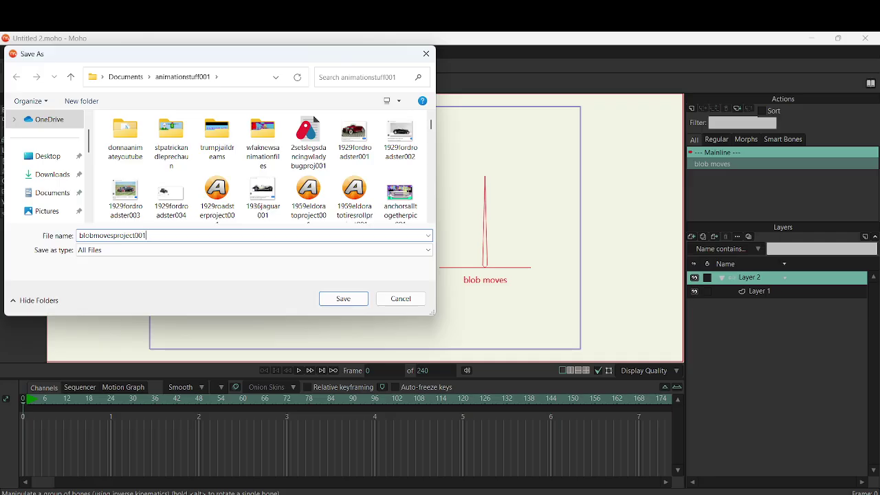
click(339, 297)
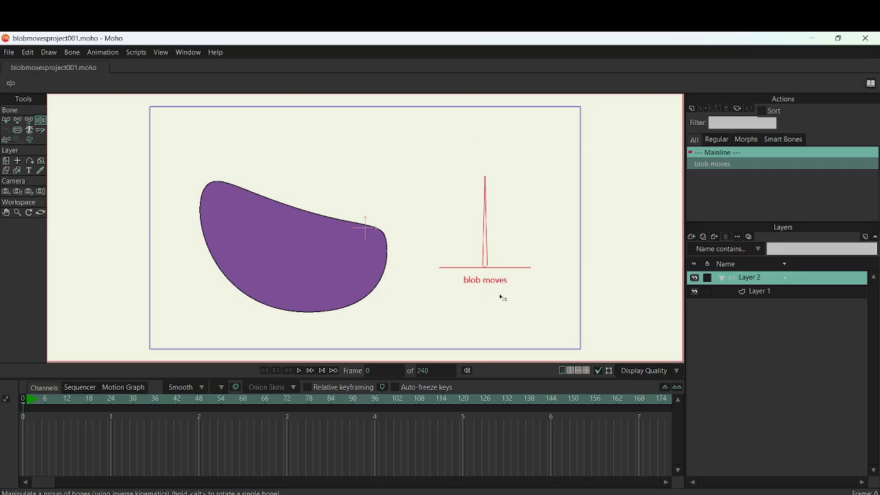
mouse_move(580, 494)
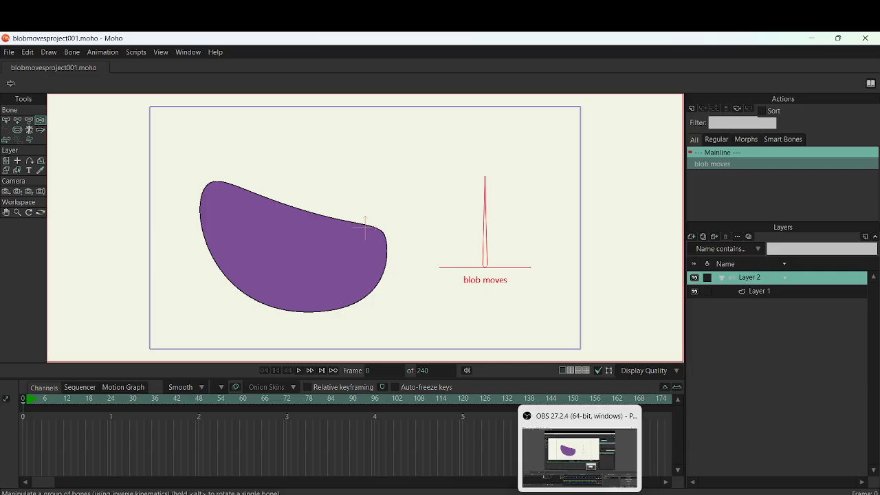
click(614, 455)
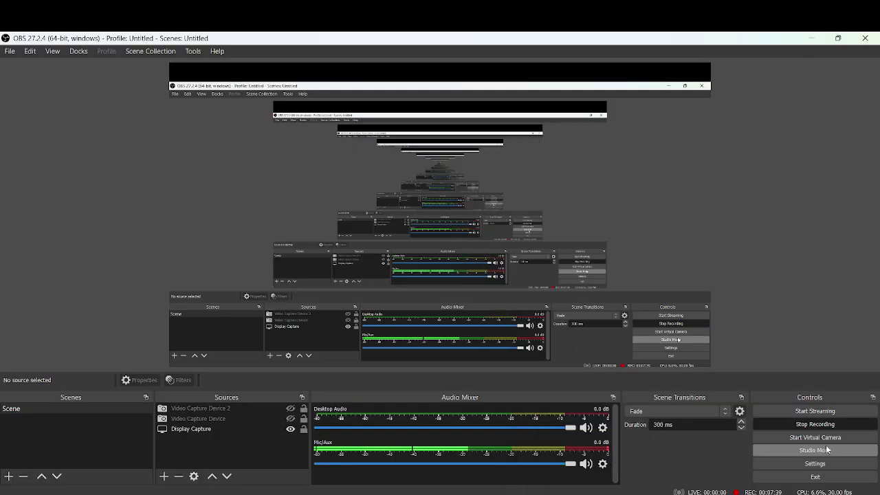